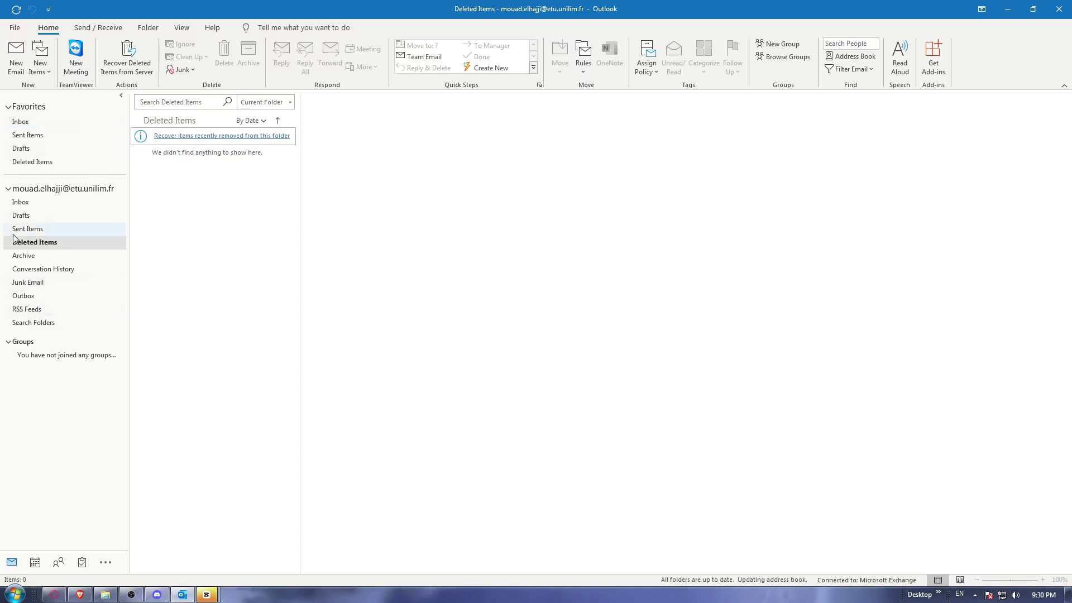
# Step: Show Sent Items and expand the Older group of sent messages
pyautogui.click(54, 229)
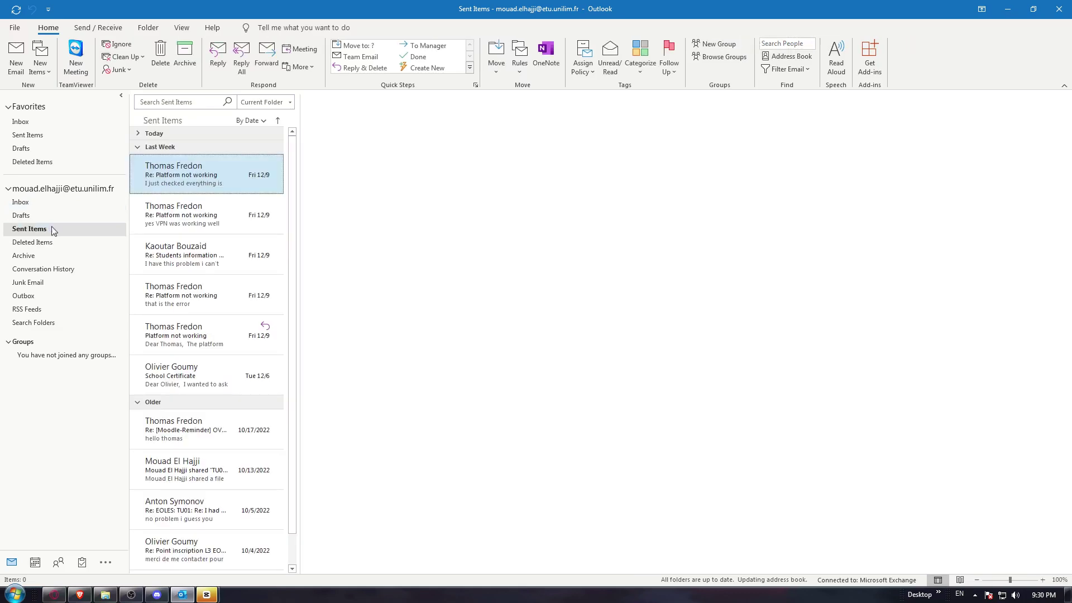
pyautogui.scroll(-2, 214, 251)
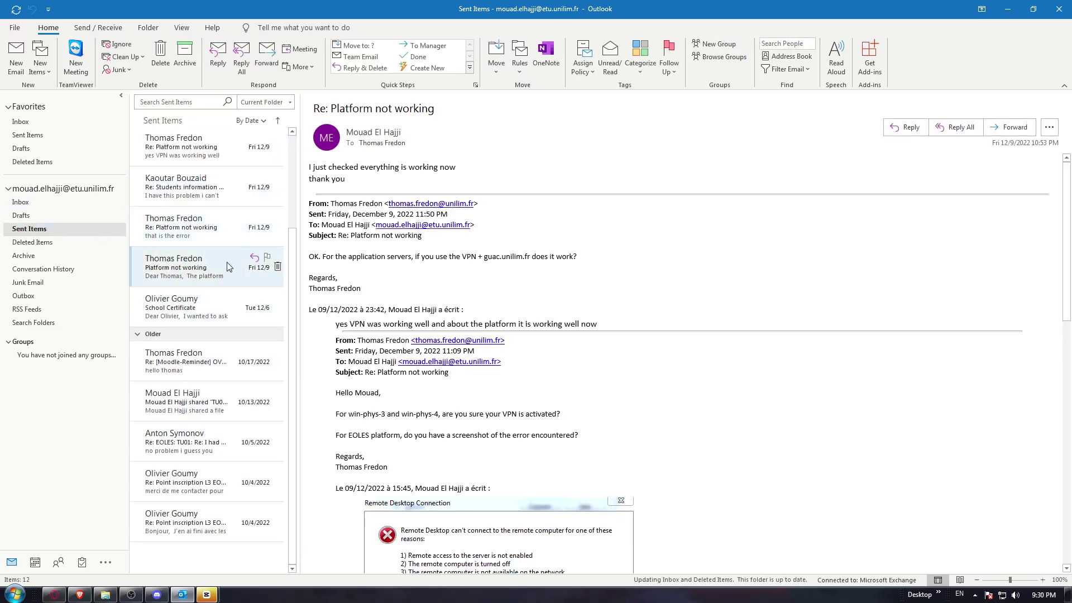
pyautogui.scroll(-2, 189, 402)
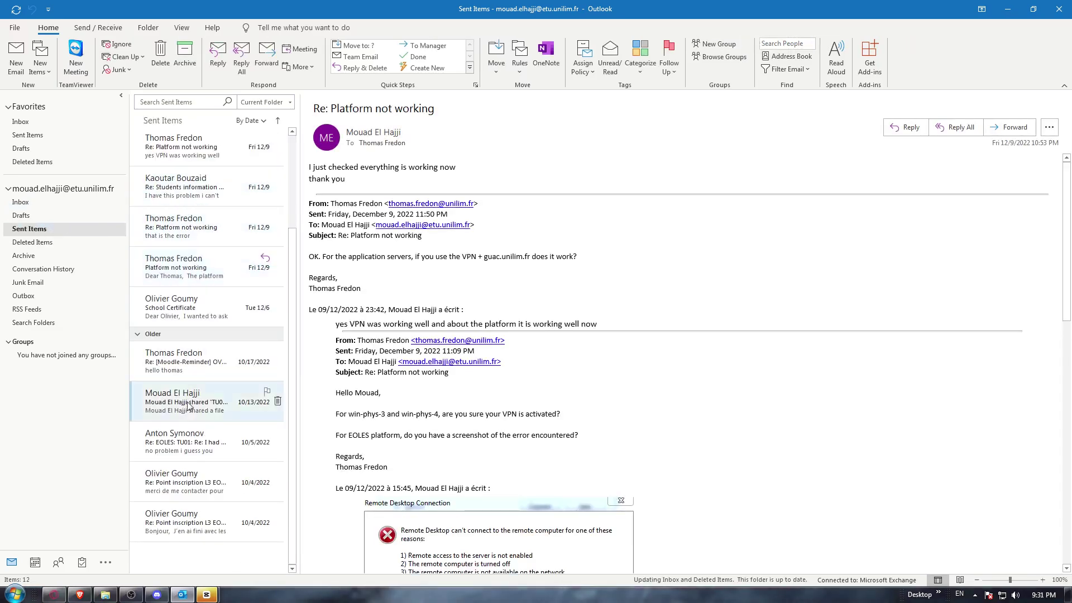
pyautogui.click(208, 522)
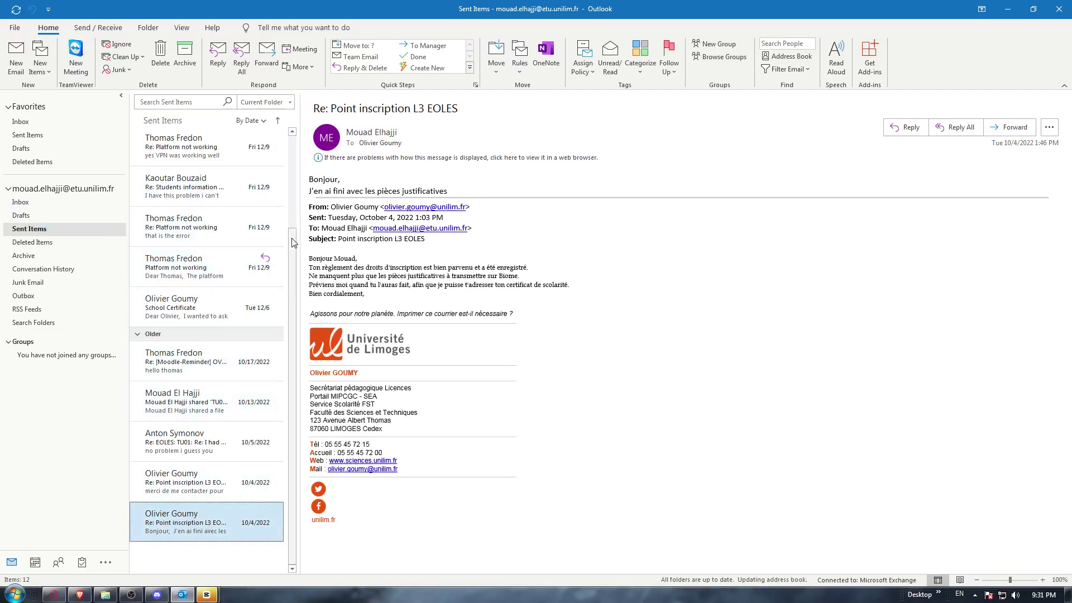
pyautogui.press('Left')
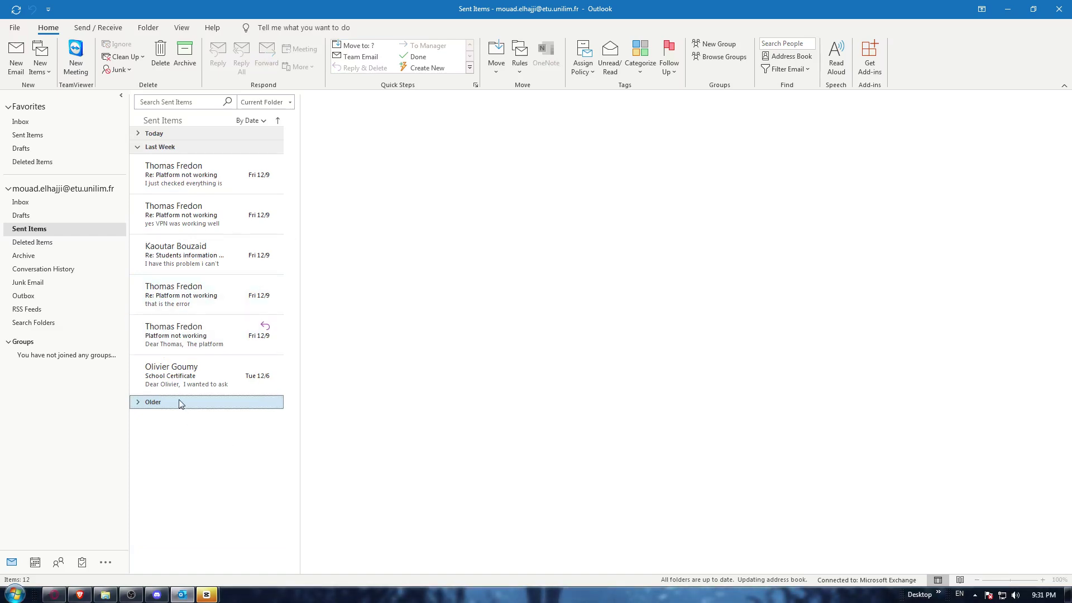
pyautogui.click(139, 403)
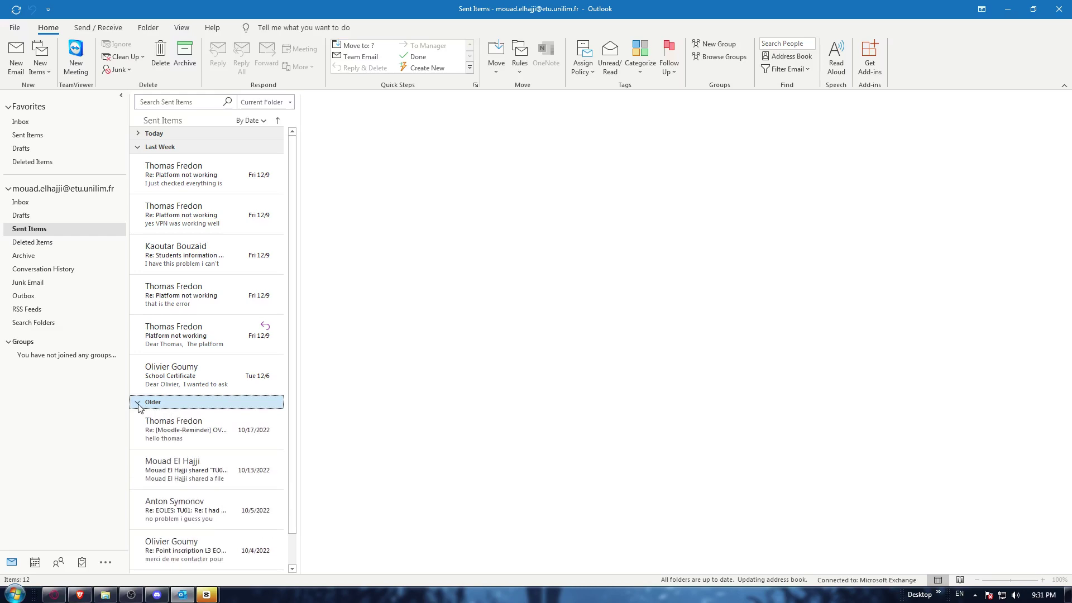
pyautogui.scroll(-2, 167, 419)
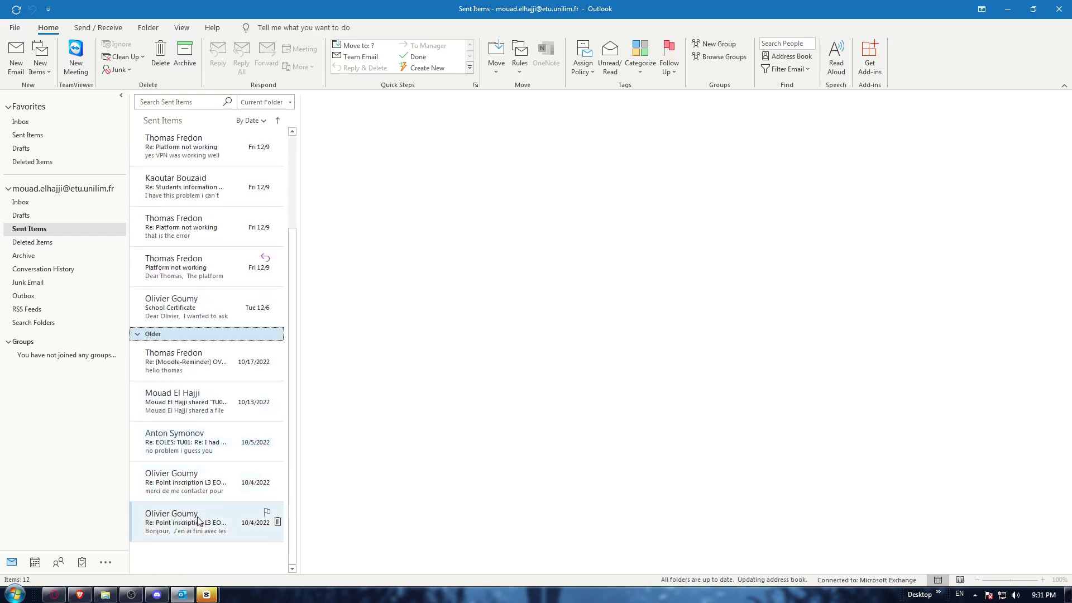
# Step: Open the 'Re: Point inscription L3 EOLES' reply in its own message window
pyautogui.rightClick(200, 522)
pyautogui.click(168, 524)
pyautogui.click(173, 521)
pyautogui.click(137, 405)
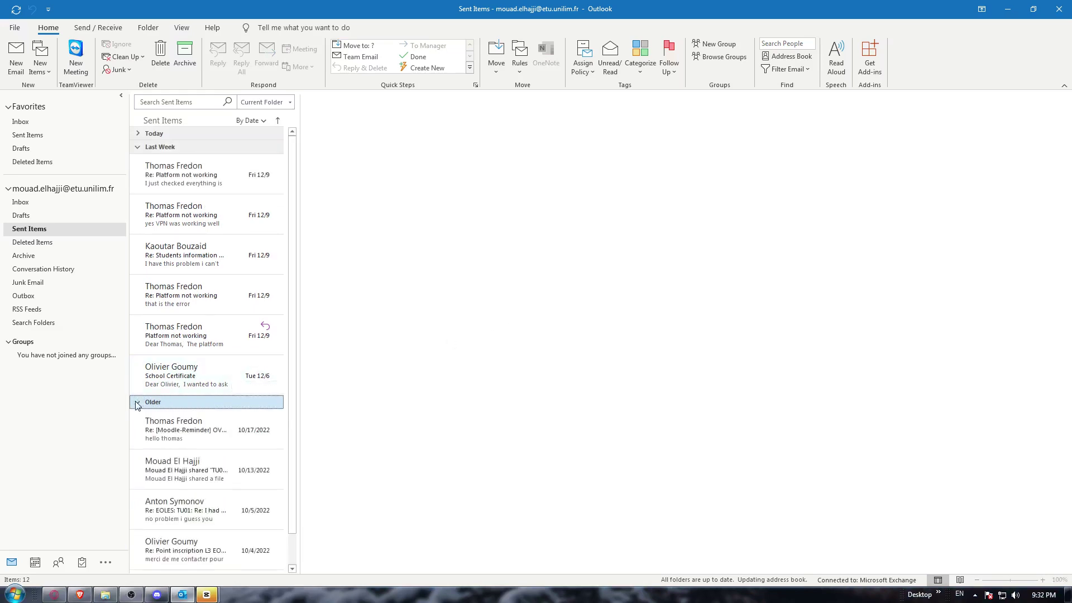
pyautogui.scroll(-3, 205, 461)
pyautogui.click(206, 531)
pyautogui.doubleClick(205, 531)
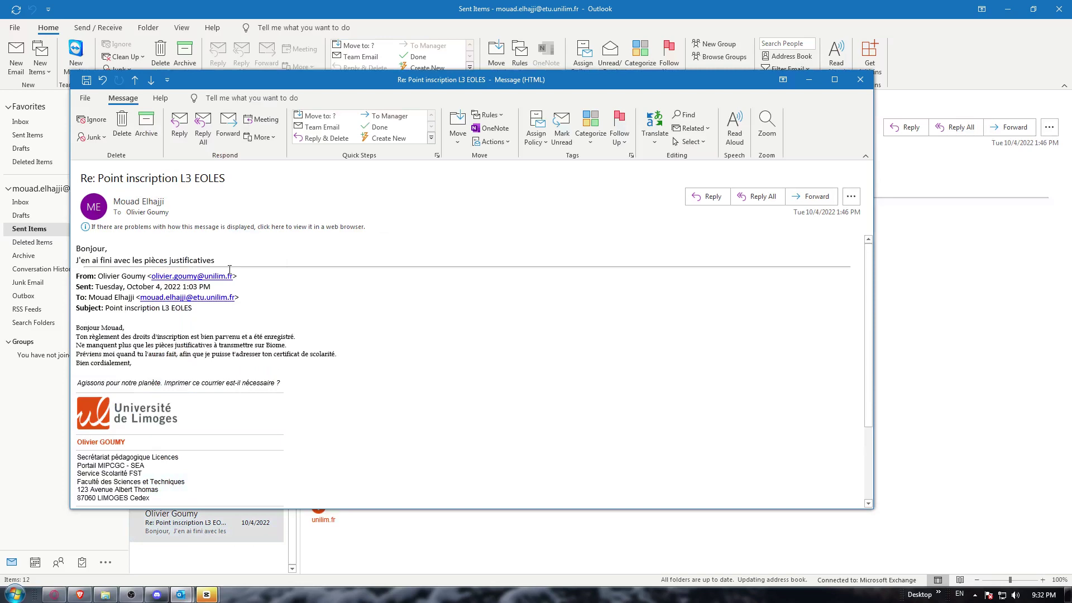
pyautogui.click(229, 124)
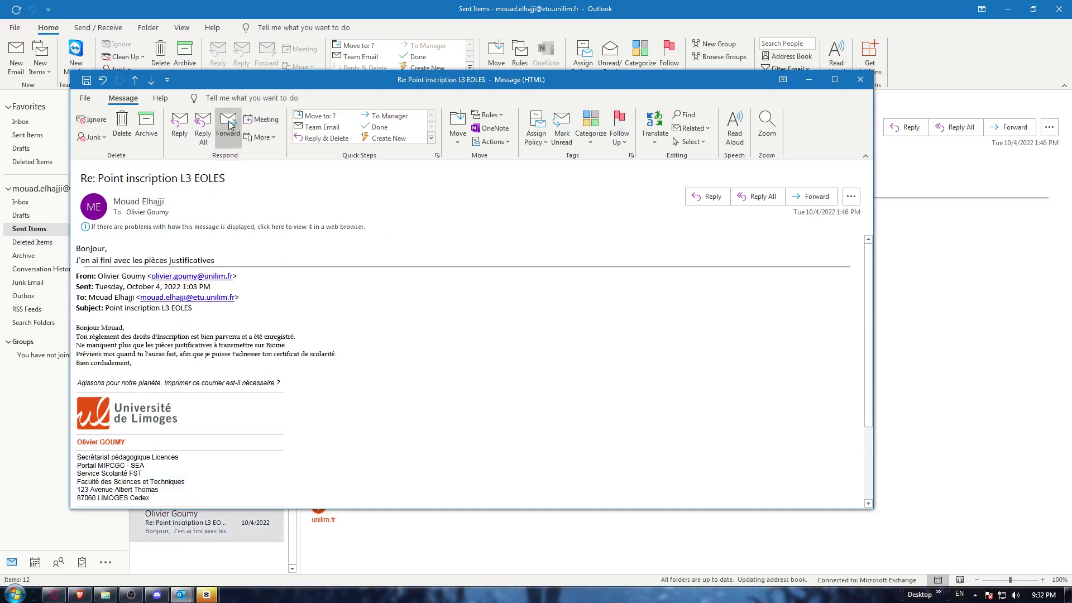